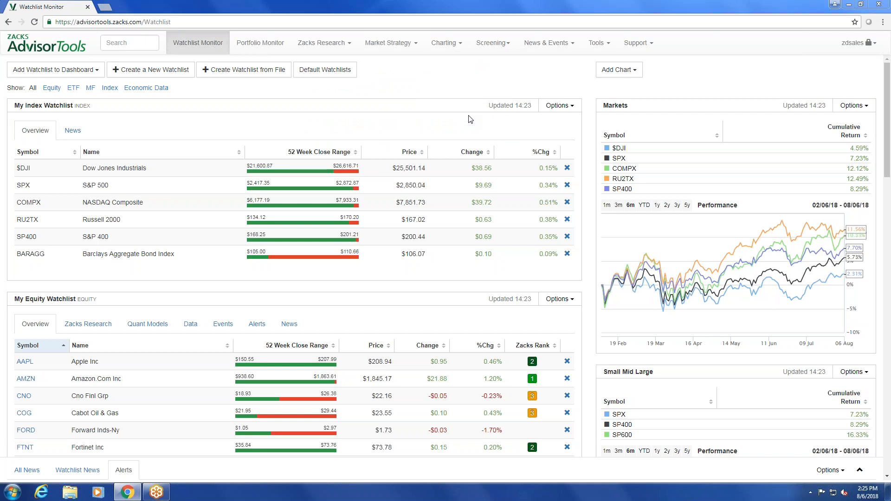
# Open the stock screener, view the Ownership criteria and return to the popular criteria
pyautogui.click(492, 46)
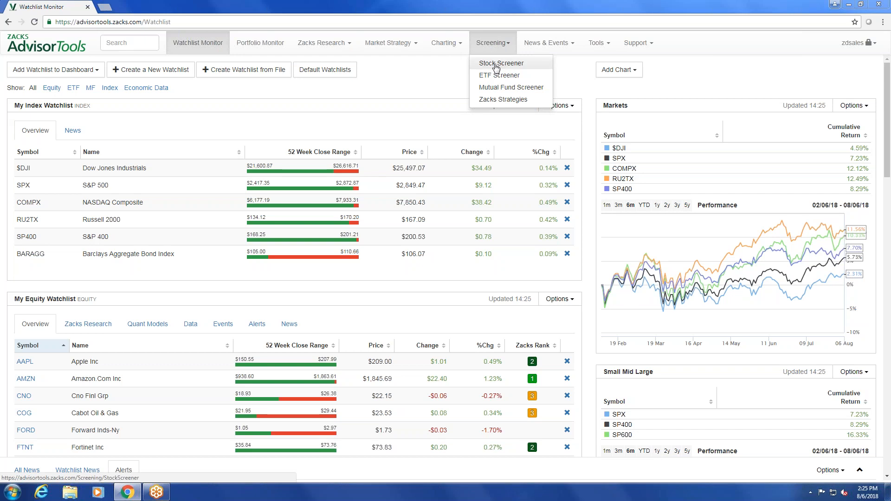
pyautogui.click(497, 68)
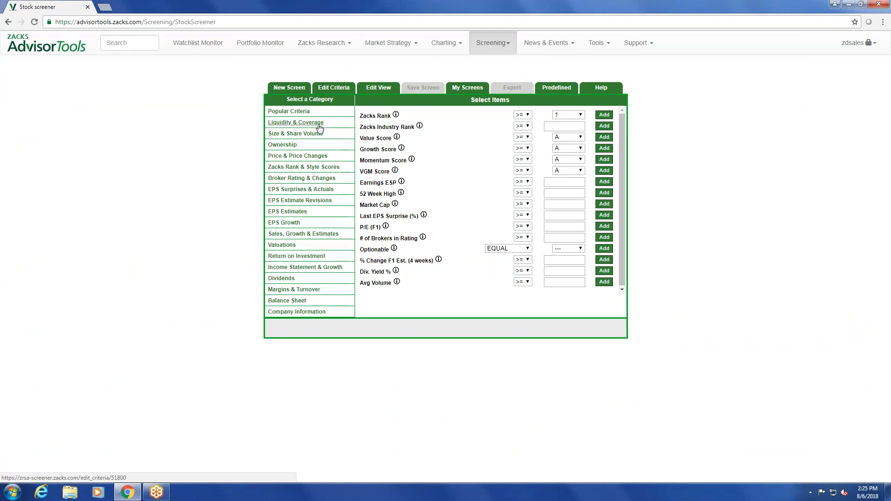
pyautogui.click(284, 145)
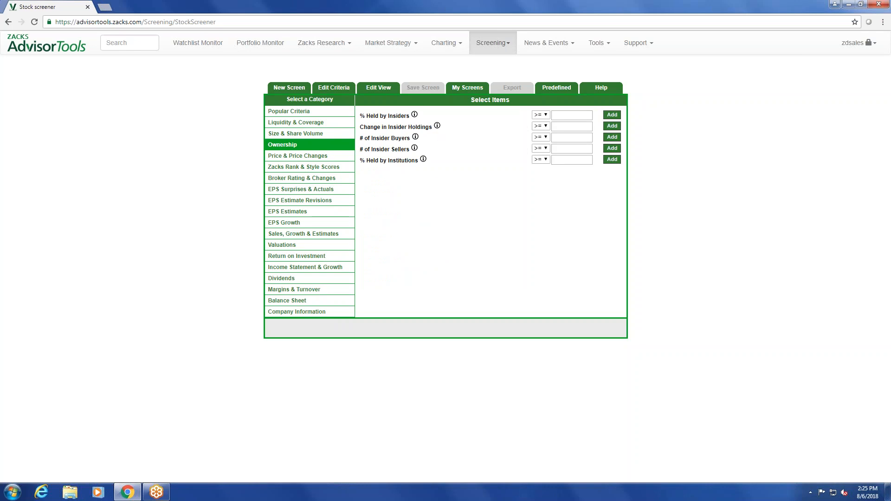
pyautogui.click(299, 112)
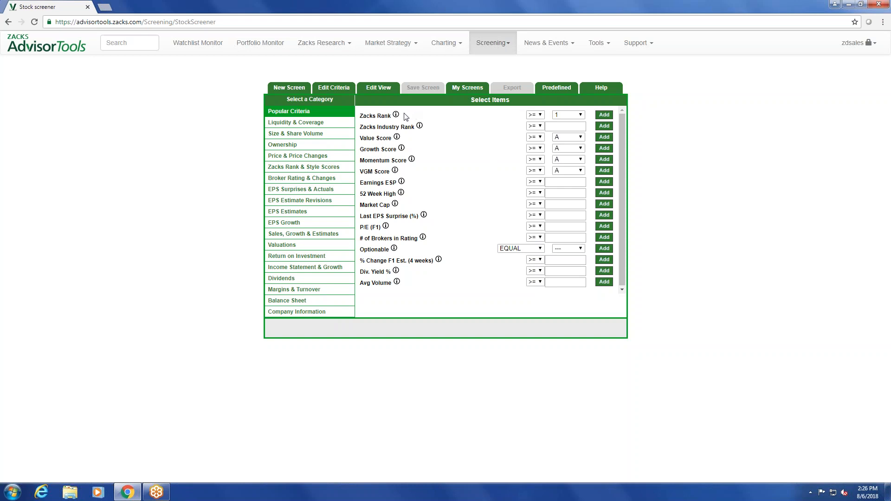
# Add a screening criterion for Zacks Rank less than or equal to 2
pyautogui.moveTo(397, 116)
pyautogui.click(536, 116)
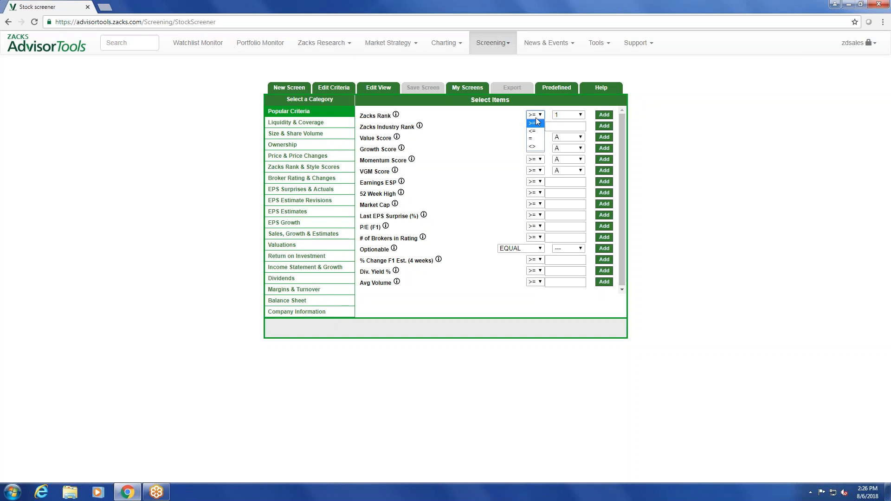
pyautogui.click(537, 122)
pyautogui.click(534, 117)
pyautogui.click(534, 132)
pyautogui.click(576, 115)
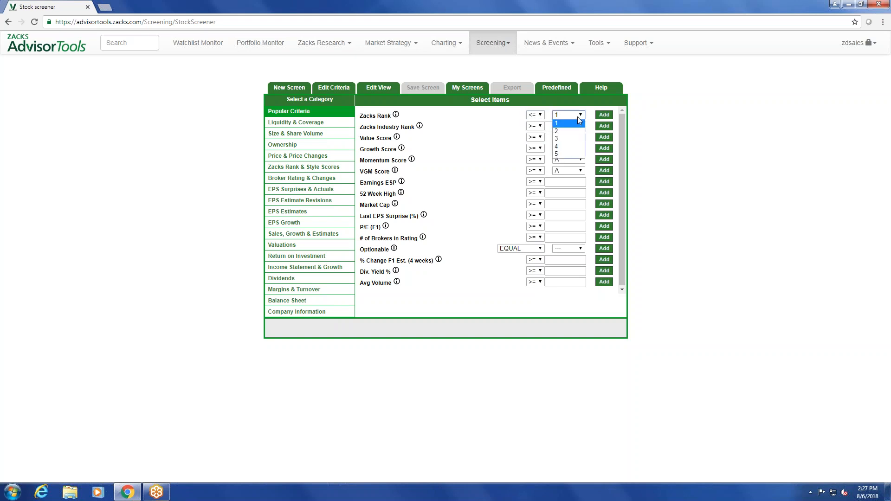
pyautogui.click(576, 126)
pyautogui.click(575, 117)
pyautogui.click(571, 131)
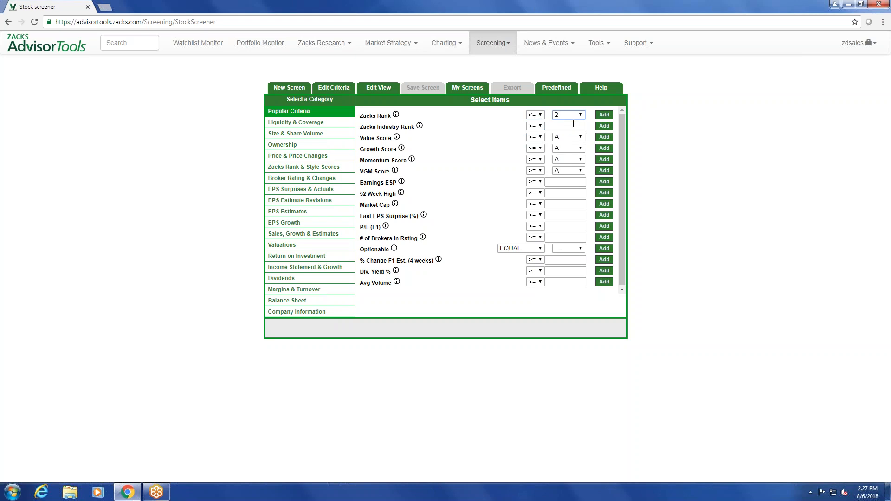
pyautogui.click(604, 116)
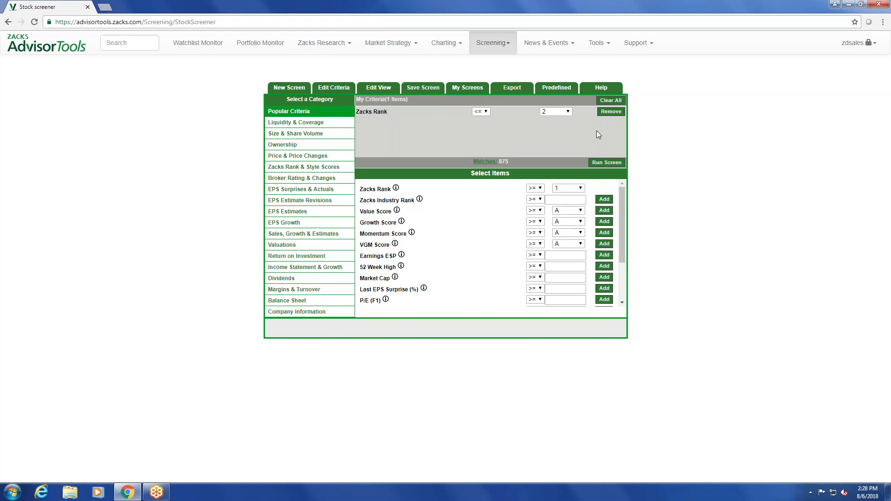
pyautogui.moveTo(512, 160); pyautogui.dragTo(474, 161)
# Add a screening criterion for Zacks Industry Rank less than or equal to 26
pyautogui.moveTo(420, 200)
pyautogui.click(540, 200)
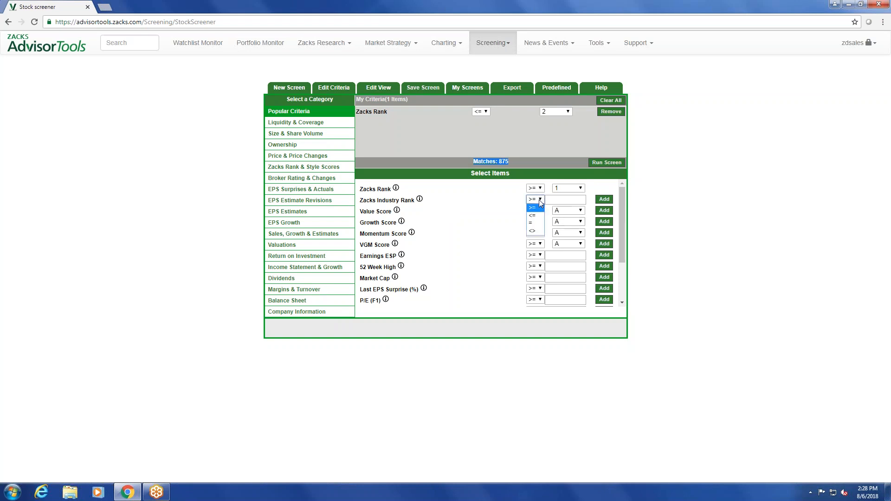
pyautogui.click(533, 215)
pyautogui.click(557, 202)
pyautogui.write('26')
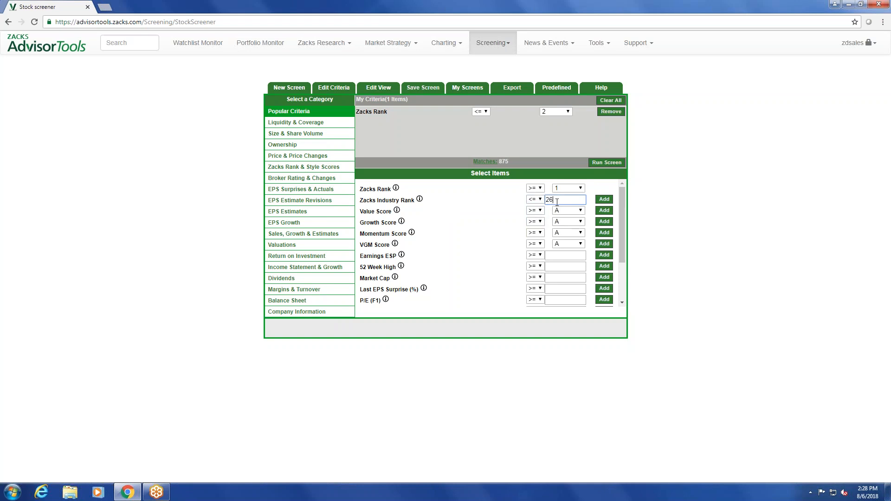
pyautogui.click(604, 200)
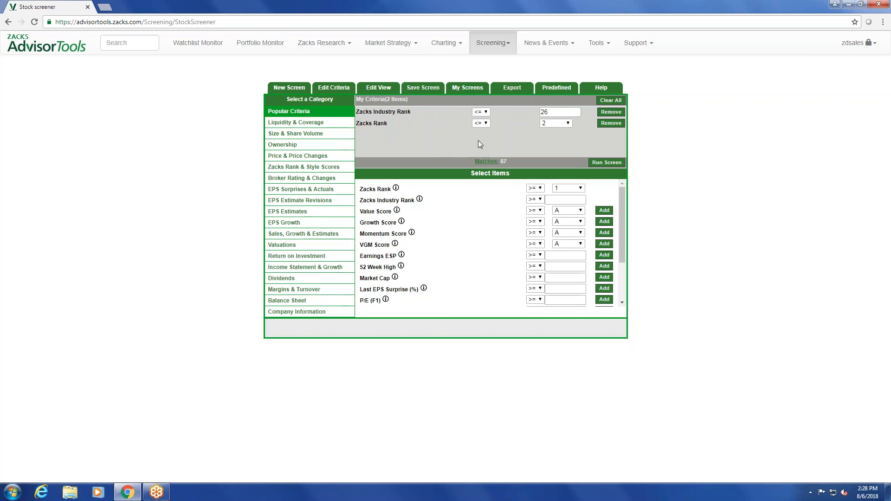
pyautogui.moveTo(511, 160); pyautogui.dragTo(476, 161)
# Add a VGM Score criterion using the <= operator and grade B
pyautogui.moveTo(396, 249)
pyautogui.click(530, 246)
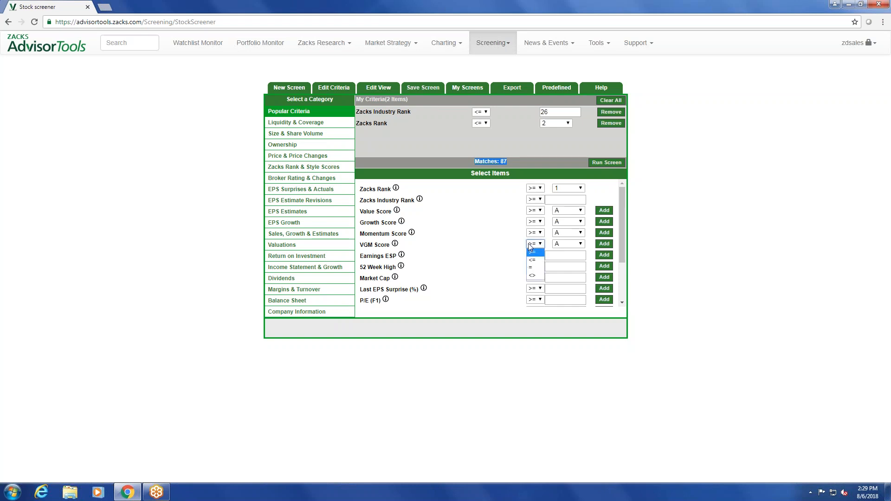
pyautogui.click(538, 261)
pyautogui.click(562, 244)
pyautogui.click(562, 261)
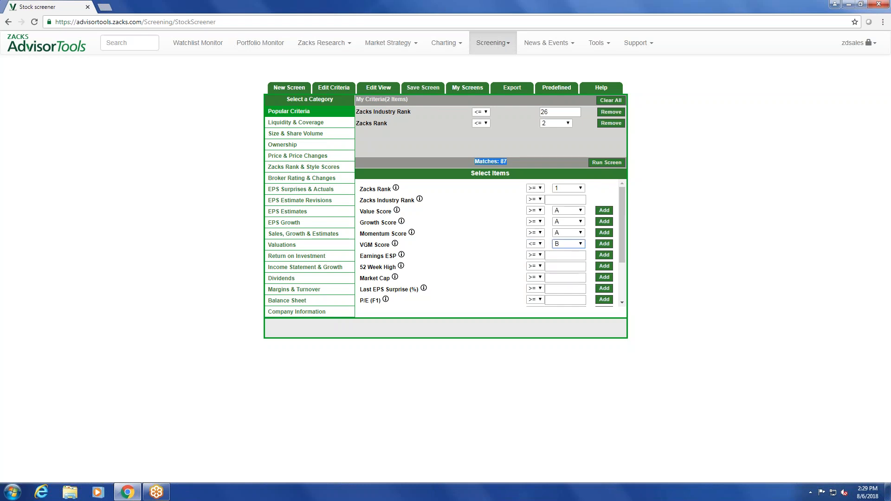
pyautogui.click(604, 244)
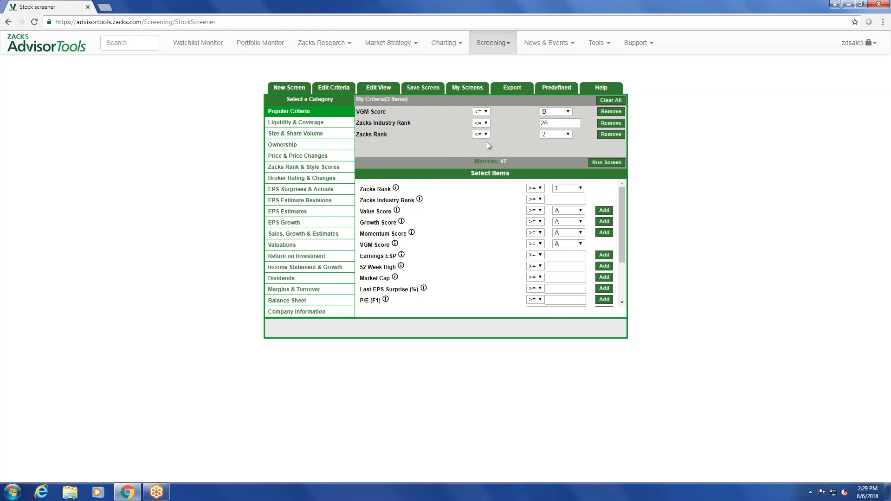
pyautogui.moveTo(514, 160); pyautogui.dragTo(498, 162)
pyautogui.click(470, 261)
# Add a Market Cap criterion of greater than or equal to 1000
pyautogui.moveTo(396, 281)
pyautogui.click(559, 278)
pyautogui.write('1000')
pyautogui.click(610, 279)
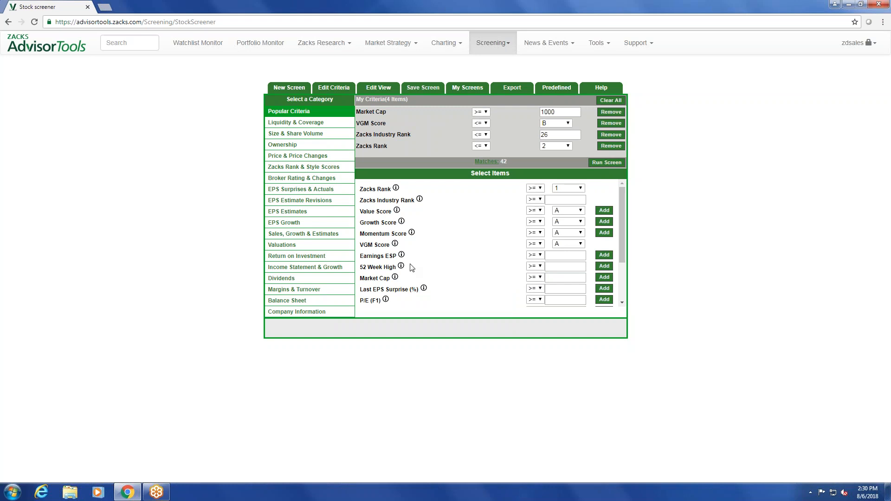
# Add a Dividend criterion of greater than or equal to 1 and run the screen
pyautogui.click(284, 279)
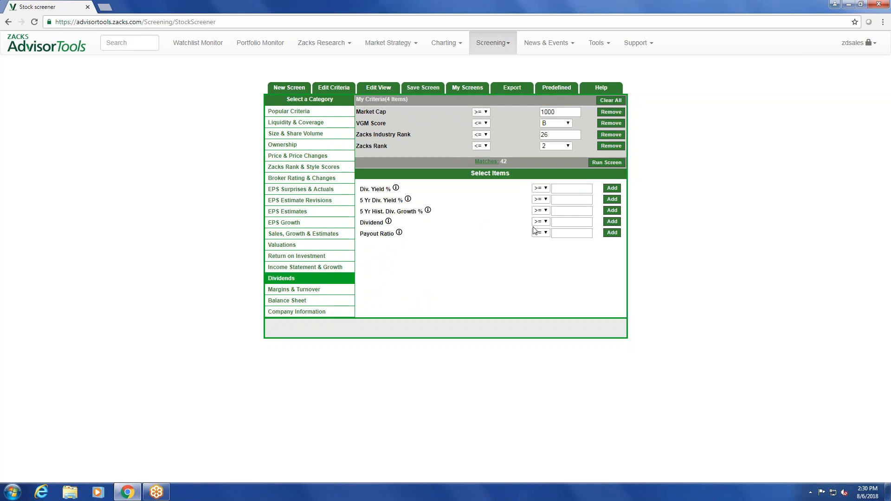
pyautogui.click(565, 222)
pyautogui.write('1')
pyautogui.click(612, 225)
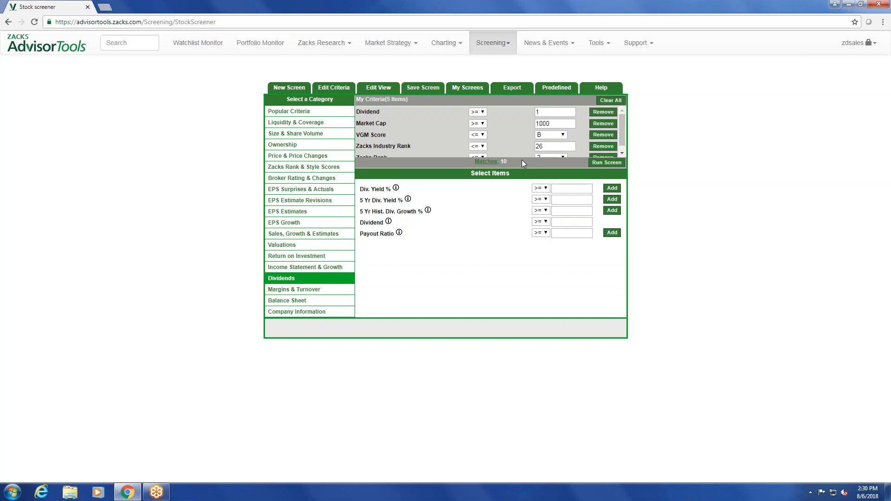
pyautogui.moveTo(498, 162); pyautogui.dragTo(526, 161)
pyautogui.click(601, 165)
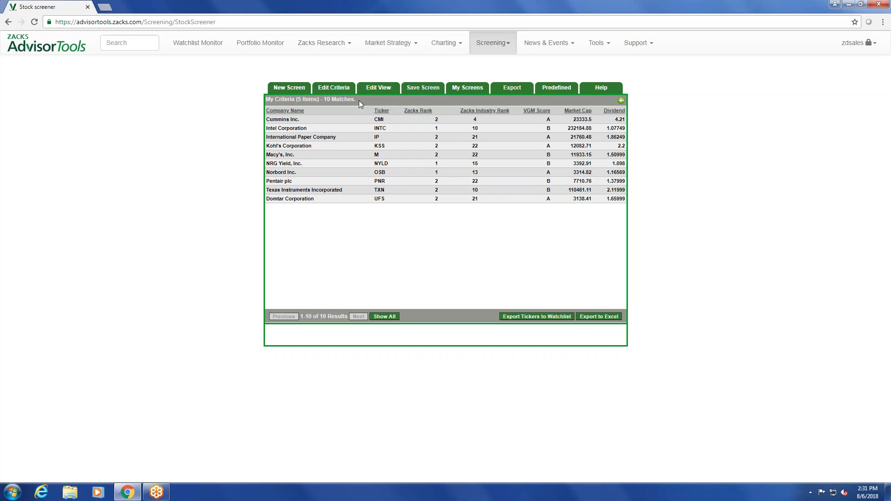
pyautogui.moveTo(266, 100); pyautogui.dragTo(355, 99)
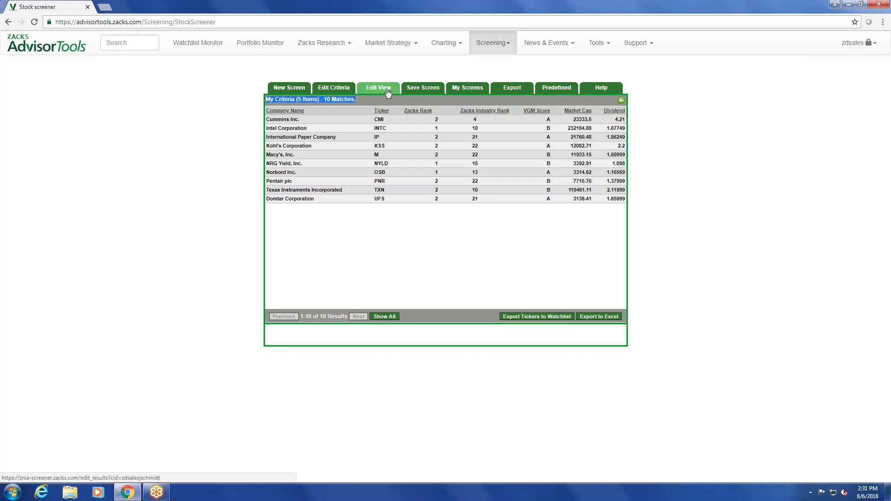
# Include Industry, Last Close, 52 Week High and % Price Change (52 Weeks) in the results view, and rerun the screen
pyautogui.click(372, 88)
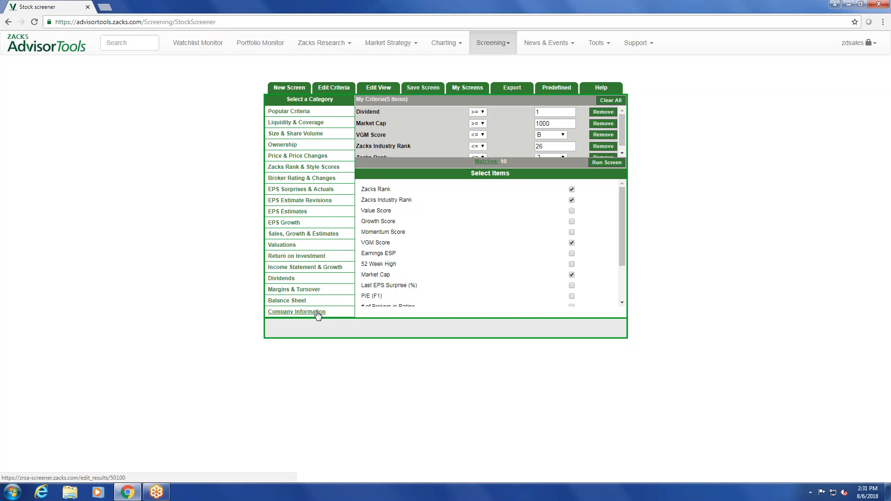
pyautogui.click(303, 315)
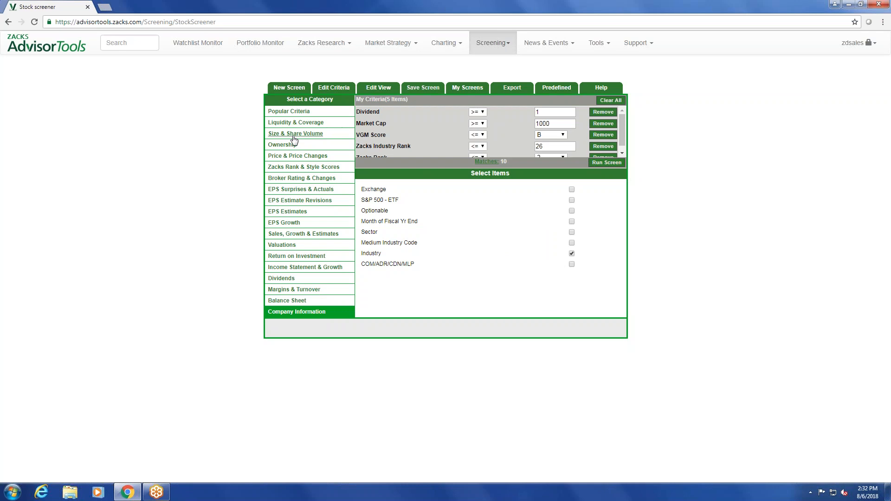
pyautogui.click(298, 156)
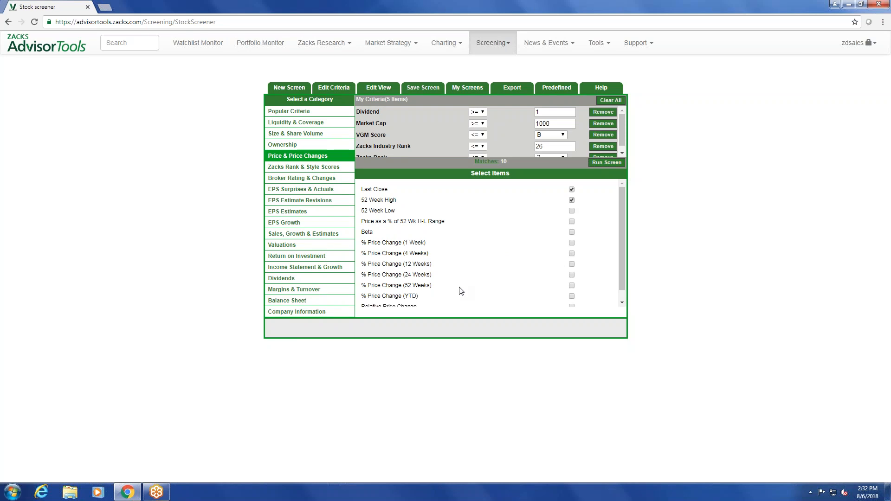
pyautogui.click(572, 286)
pyautogui.click(602, 163)
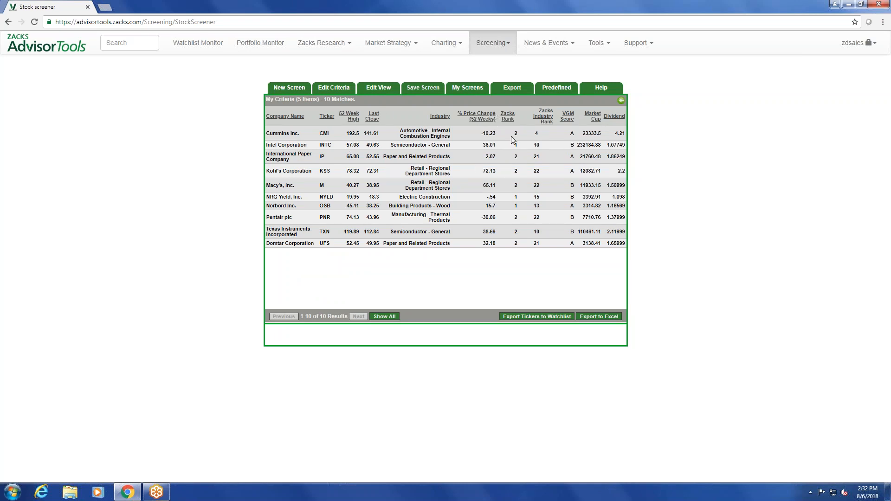
pyautogui.moveTo(265, 99); pyautogui.dragTo(347, 99)
pyautogui.click(265, 99)
pyautogui.moveTo(266, 100); pyautogui.dragTo(355, 100)
pyautogui.click(357, 101)
# Start saving the current screen and enter My Screen as its screener name
pyautogui.click(426, 93)
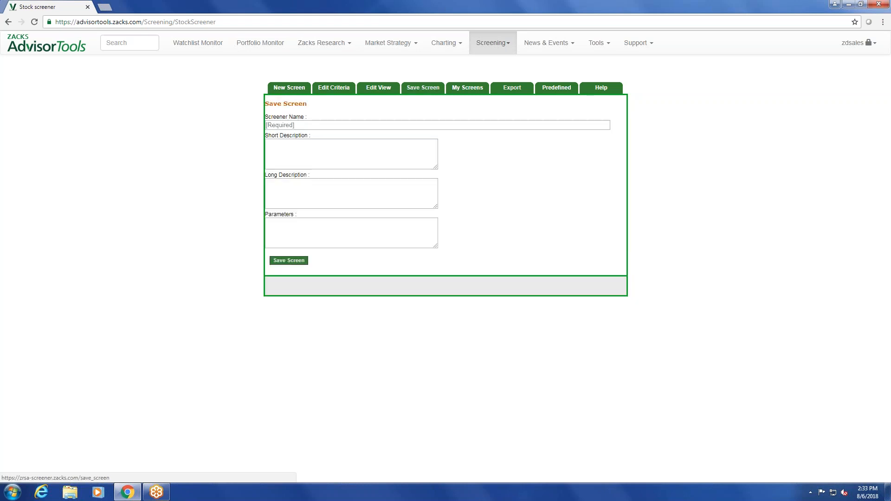
pyautogui.click(353, 122)
pyautogui.write('M')
pyautogui.write('y s')
pyautogui.write(' Screen')
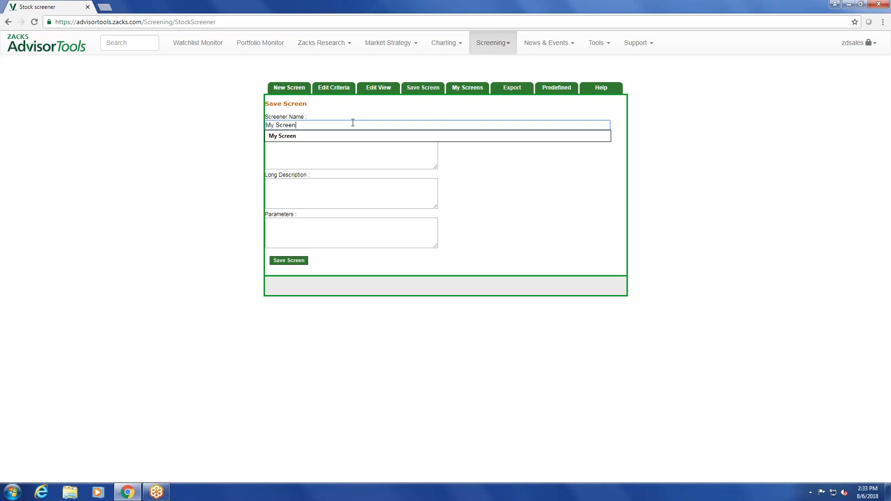
# Copy the name My Screen into the short description and save the screen with its default field configuration
pyautogui.click(306, 151)
pyautogui.moveTo(300, 125); pyautogui.dragTo(263, 125)
pyautogui.rightClick(275, 125)
pyautogui.click(286, 143)
pyautogui.rightClick(279, 148)
pyautogui.click(294, 206)
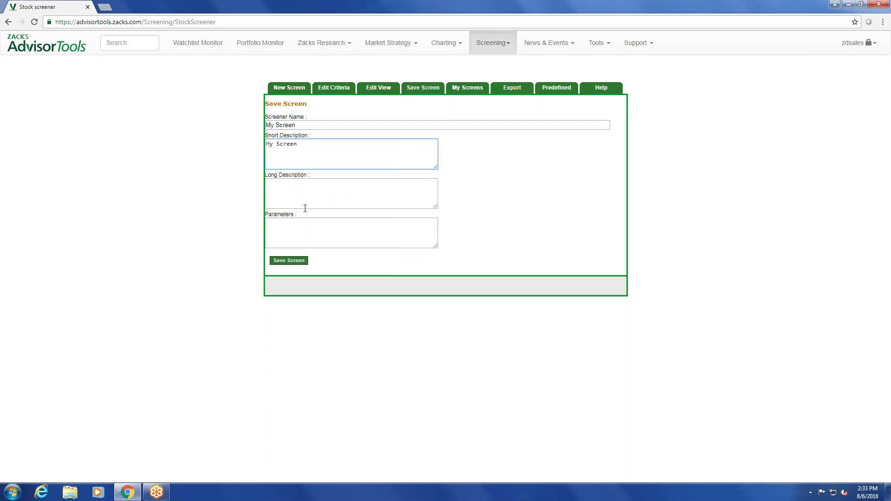
pyautogui.click(291, 261)
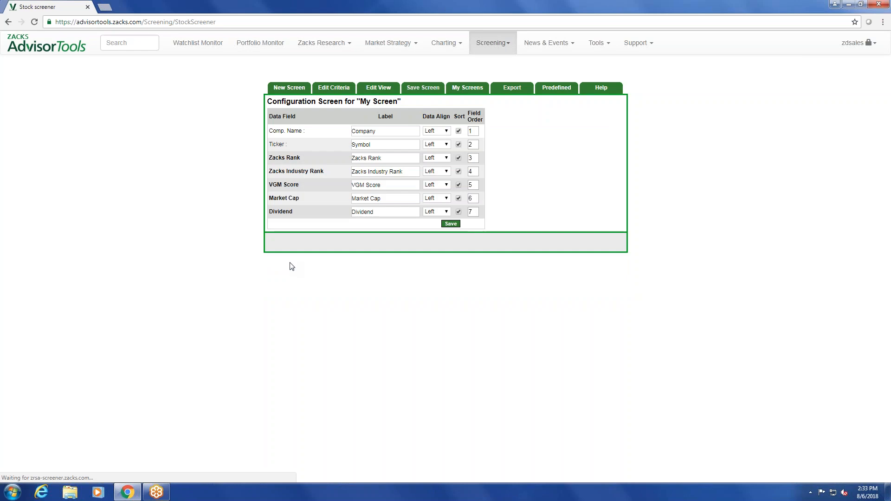
pyautogui.click(449, 226)
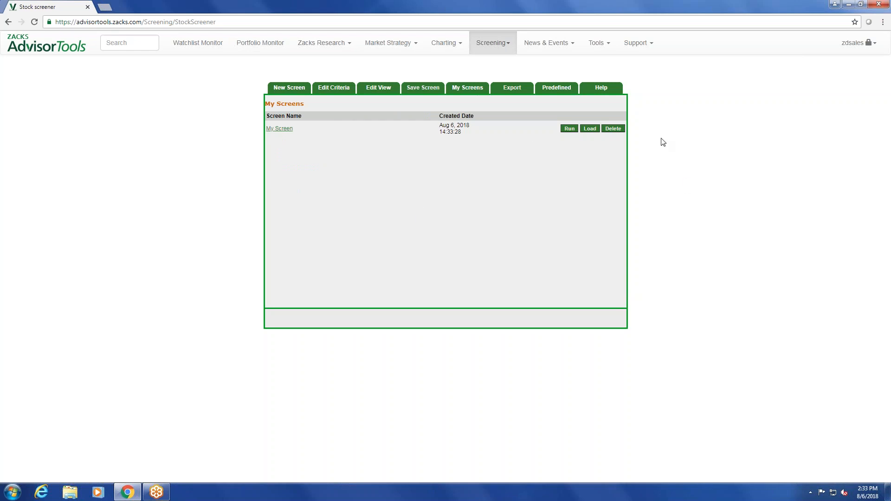
# Return to the home dashboard, reopen the stock screener and view the list of saved screens
pyautogui.click(17, 45)
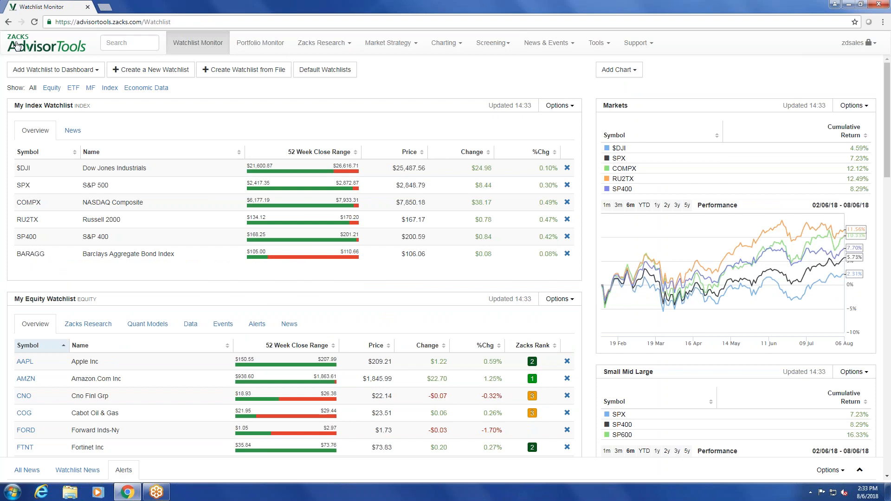
pyautogui.click(492, 44)
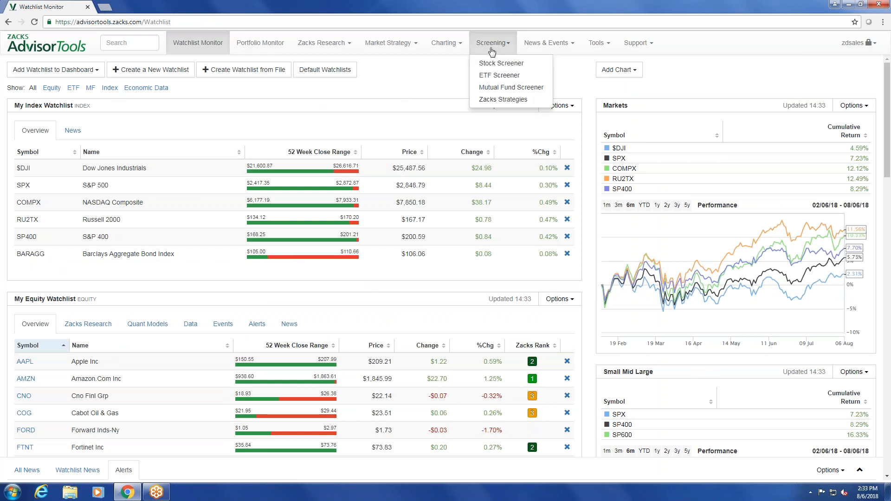
pyautogui.click(493, 69)
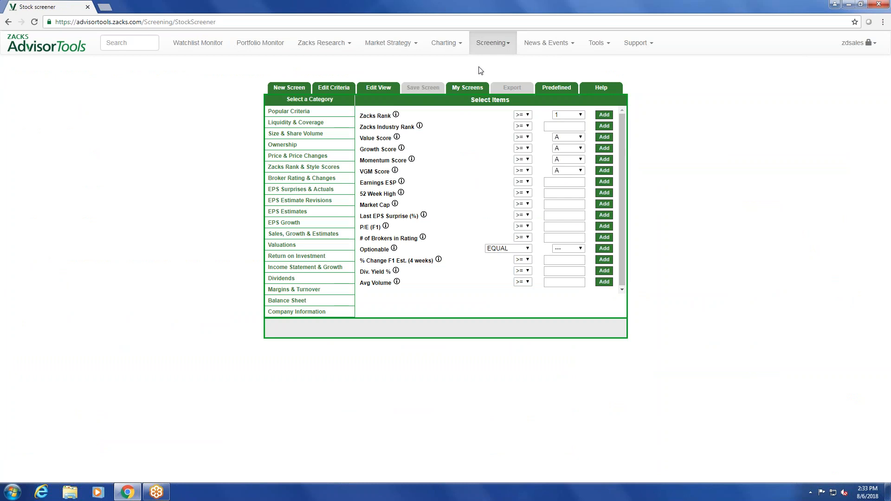
pyautogui.click(472, 90)
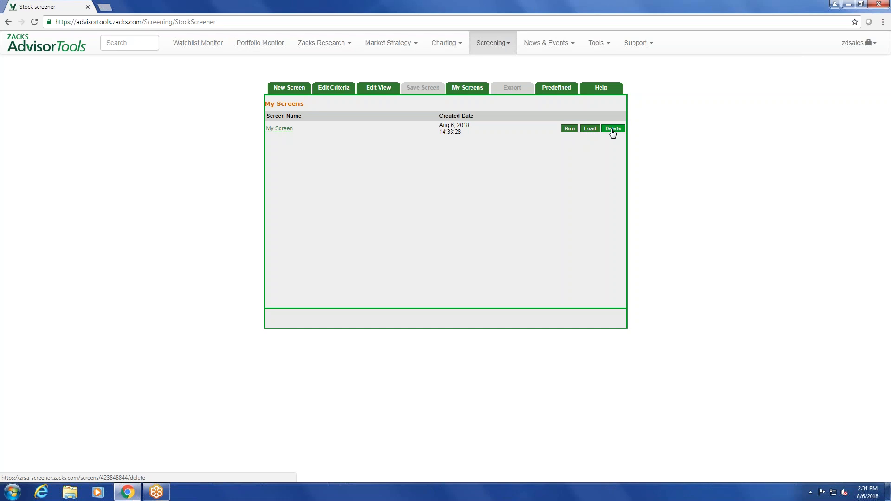
# Browse the predefined stock screens and load the High Rank Value screen
pyautogui.click(557, 88)
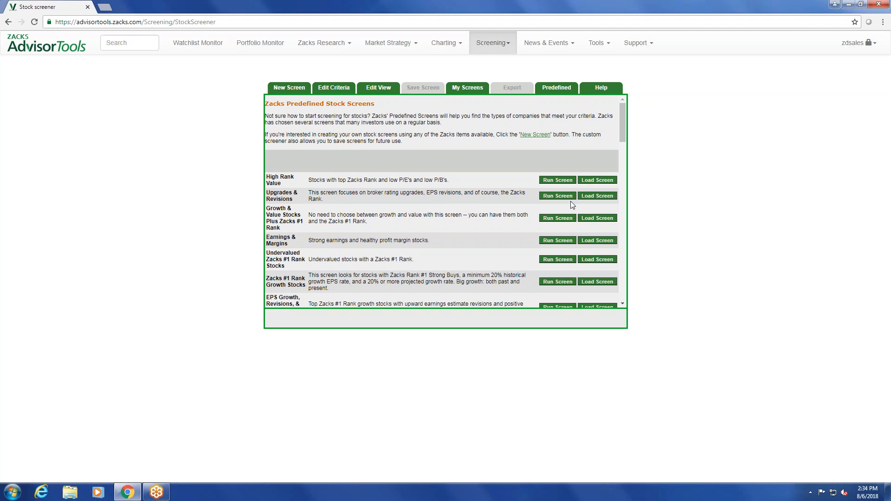
pyautogui.scroll(-6, 499, 207)
pyautogui.scroll(6, 499, 207)
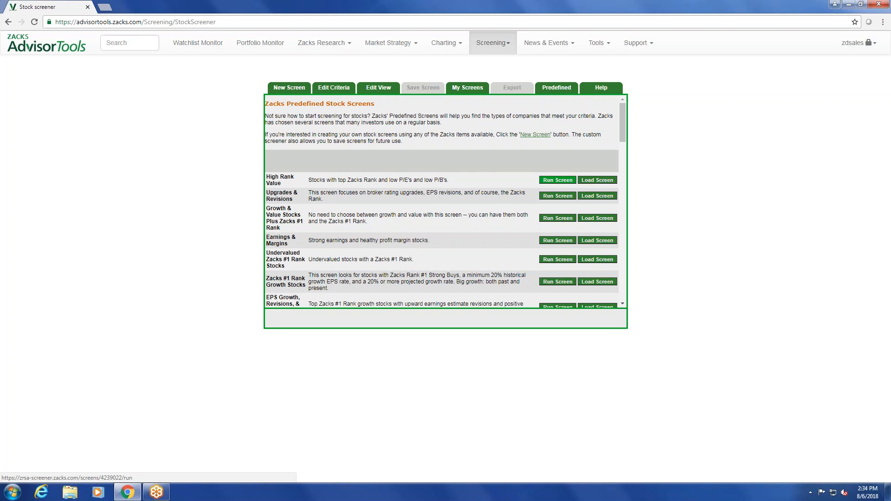
pyautogui.click(605, 181)
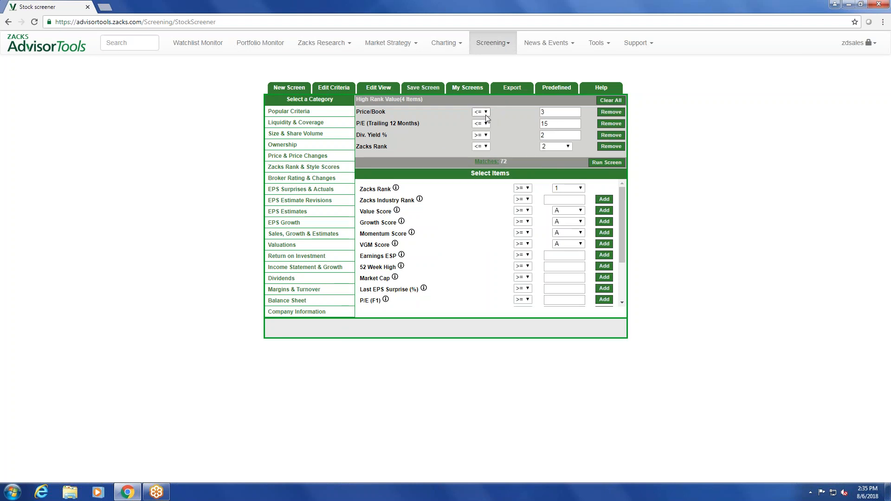
# Open the ETF screener and view its Description and Price & Performance criteria
pyautogui.moveTo(508, 162); pyautogui.dragTo(469, 165)
pyautogui.moveTo(491, 37)
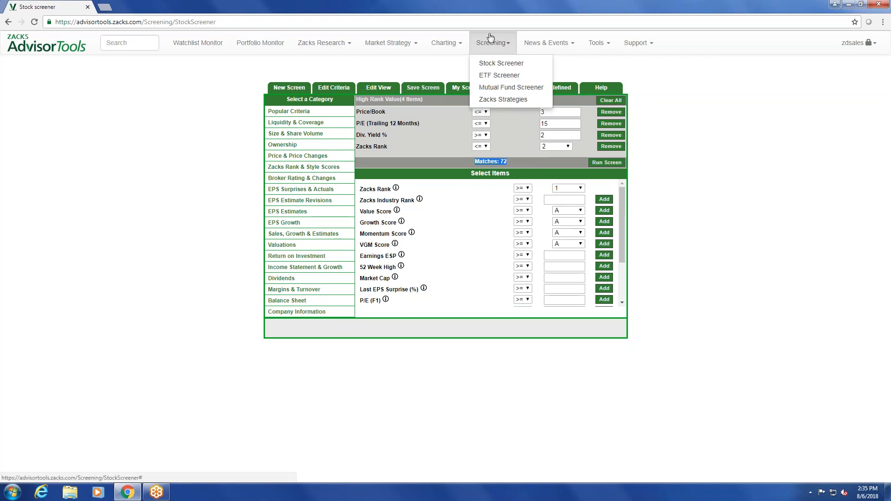
pyautogui.click(490, 75)
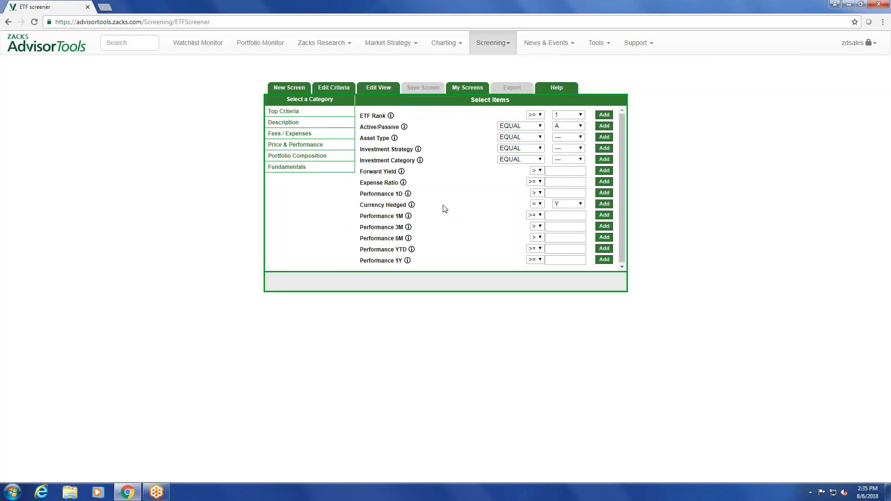
pyautogui.click(297, 125)
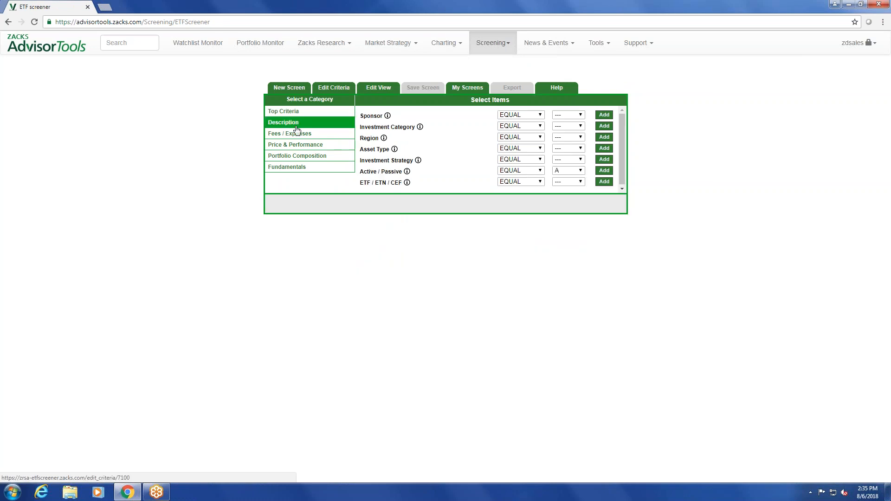
pyautogui.click(296, 145)
# Open the mutual fund screener and view its Description and Performance Ranks criteria
pyautogui.moveTo(492, 46)
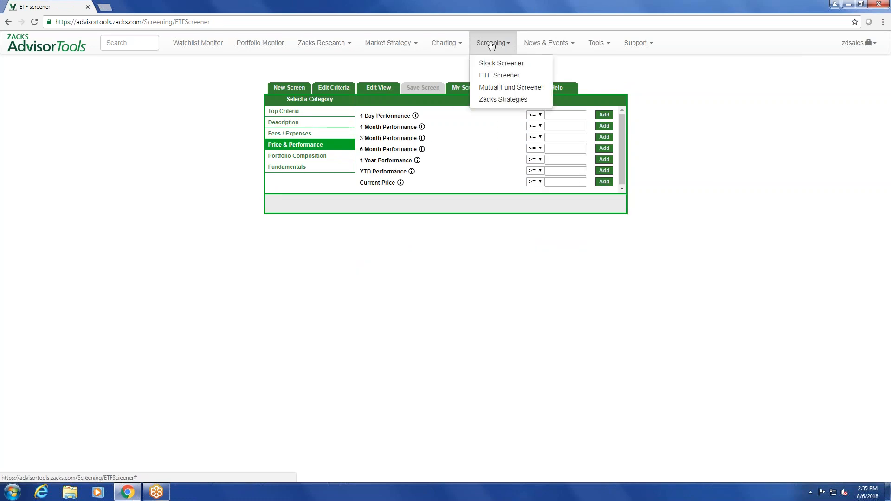
pyautogui.click(492, 87)
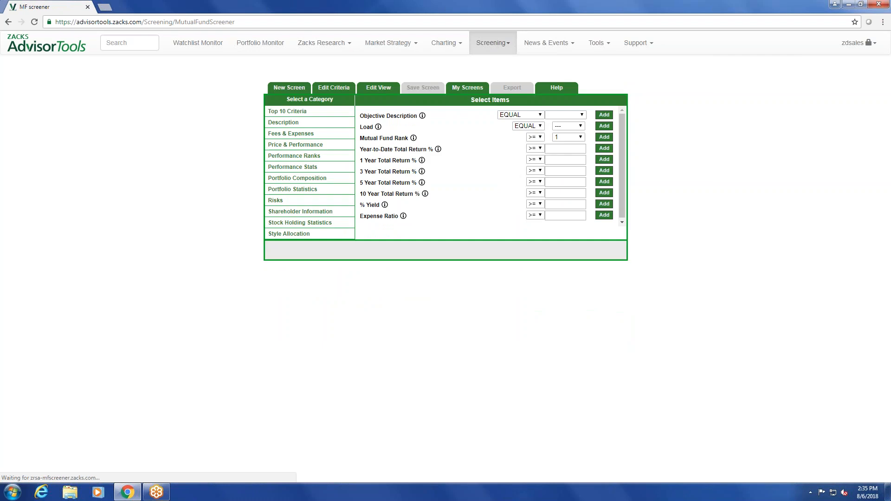
pyautogui.click(297, 122)
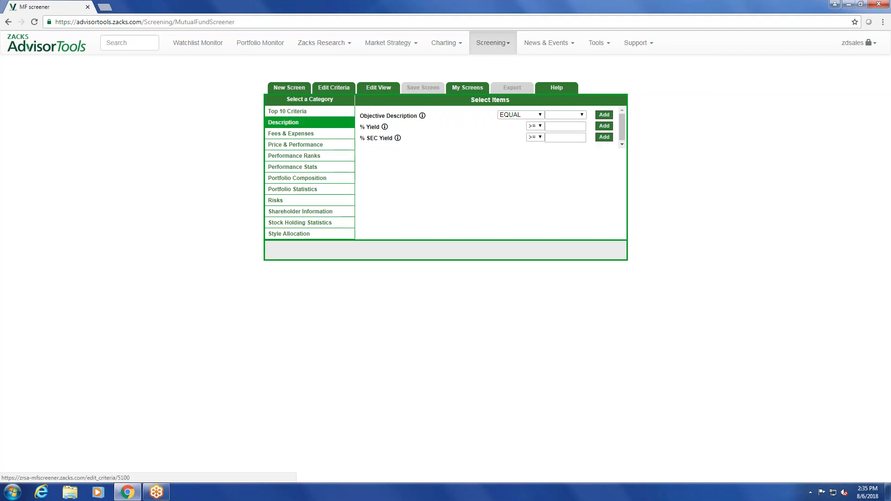
pyautogui.click(291, 155)
# Go to Zacks Strategies and open the strategies library
pyautogui.moveTo(500, 45)
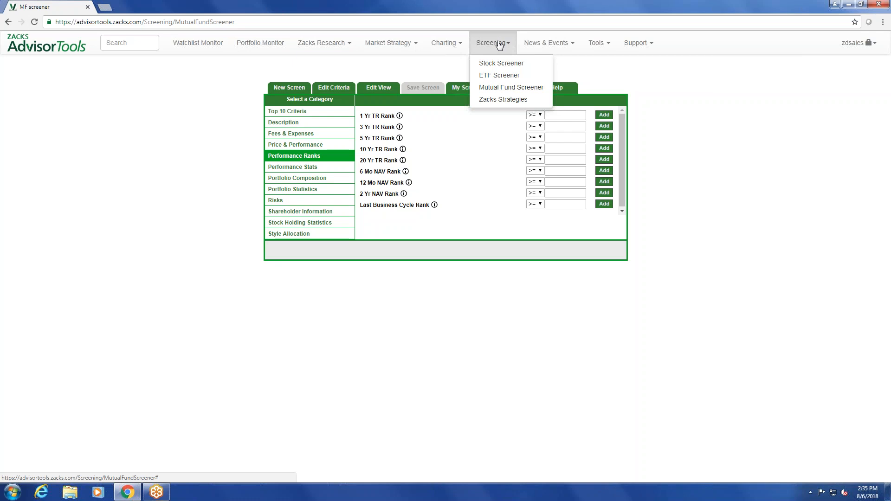
pyautogui.click(504, 106)
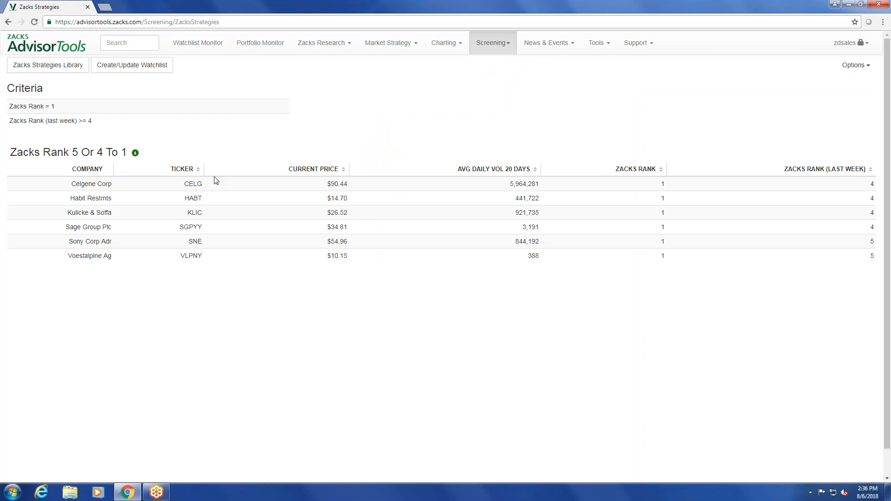
pyautogui.click(63, 68)
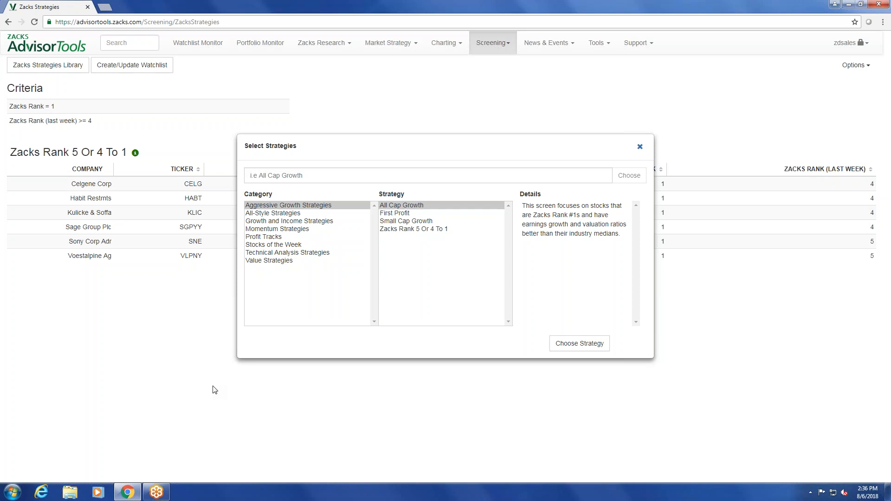
# Browse the strategies offered under Growth and Income Strategies, Profit Tracks and Aggressive Growth Strategies
pyautogui.click(279, 217)
pyautogui.click(279, 222)
pyautogui.click(280, 237)
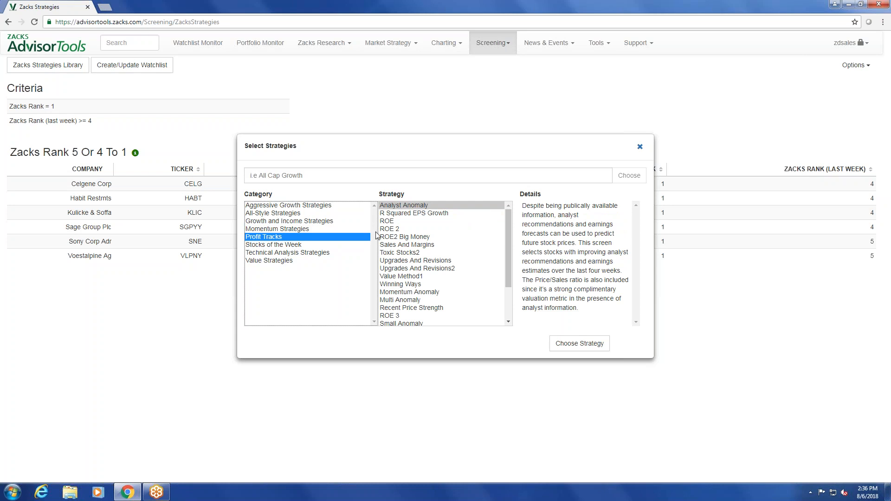
pyautogui.click(333, 207)
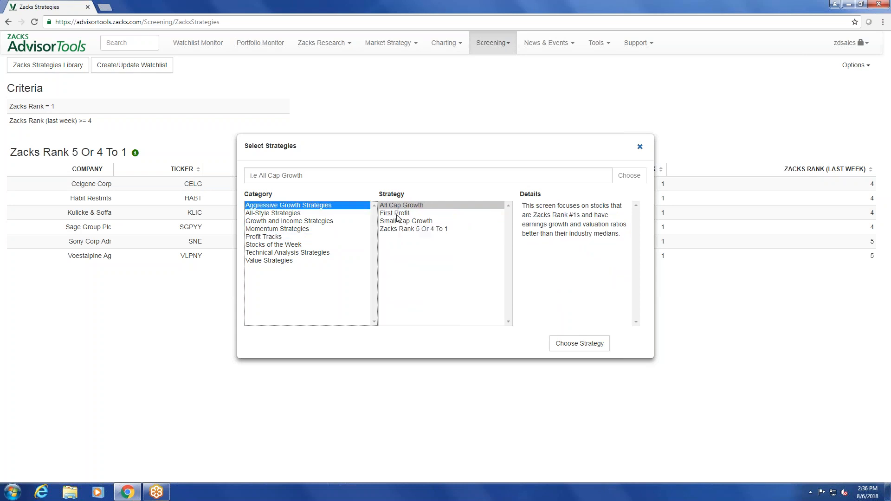
# Load the Filtered Zacks Rank 2 strategy from the All-Style Strategies category
pyautogui.click(290, 213)
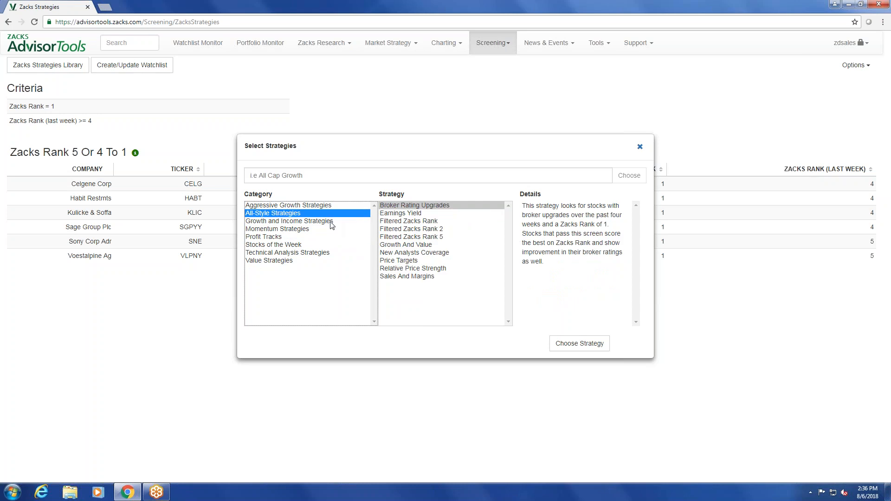
pyautogui.click(426, 230)
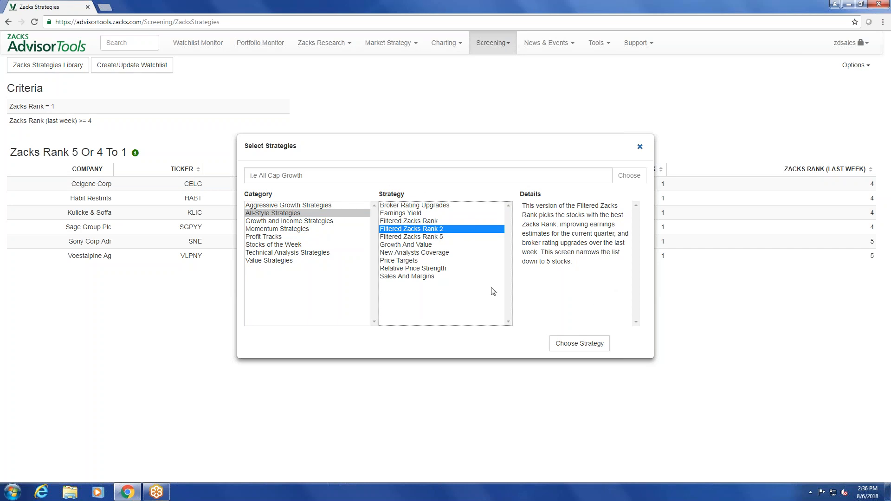
pyautogui.click(569, 348)
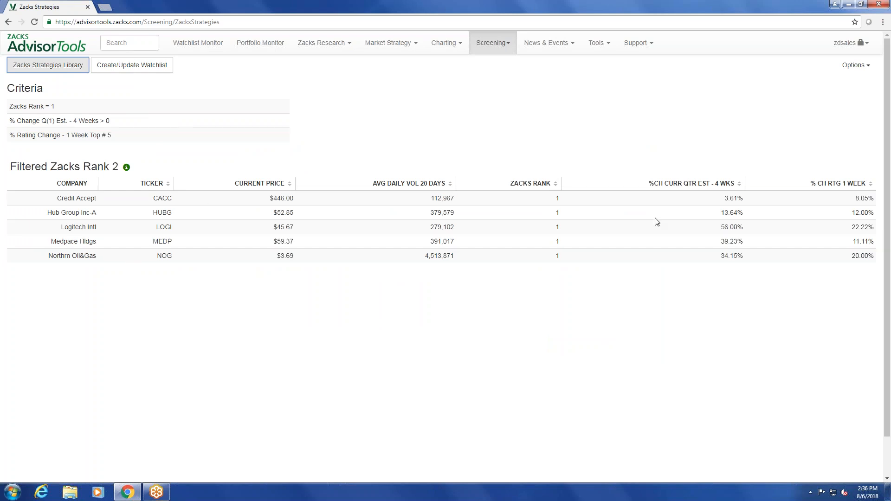
# Create a watchlist from the Filtered Zacks Rank 2 results and return to the Watchlist Monitor to view it
pyautogui.click(137, 71)
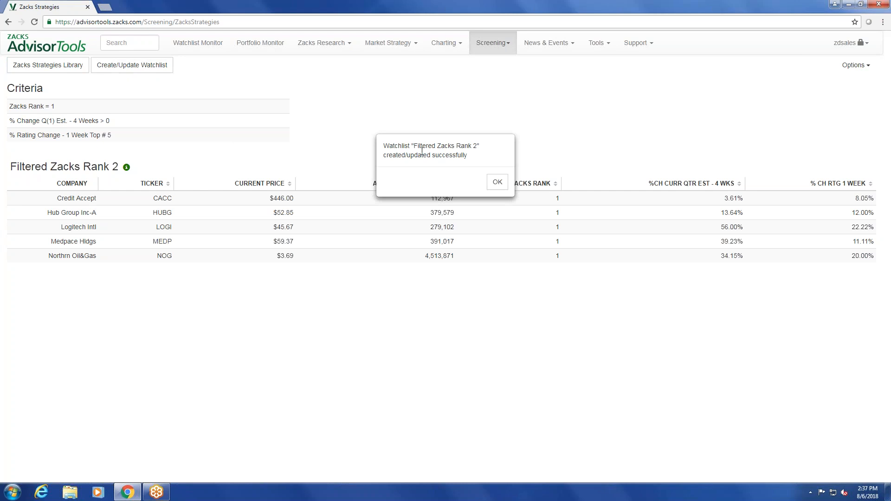
pyautogui.click(497, 182)
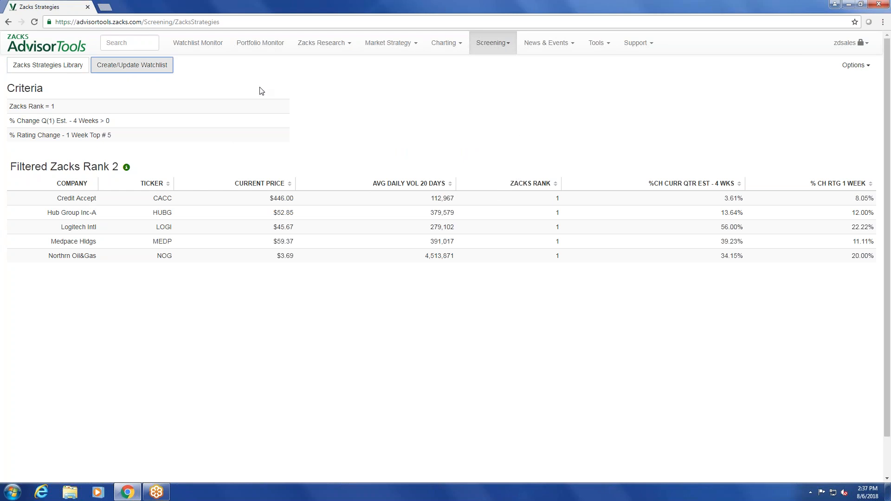
pyautogui.click(54, 48)
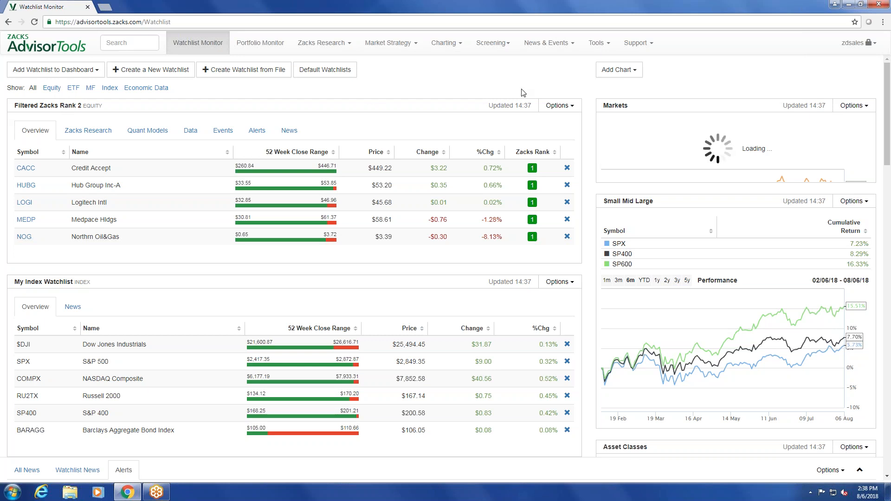
# Open the Contact Us support page to view the customer support contact details
pyautogui.moveTo(652, 45)
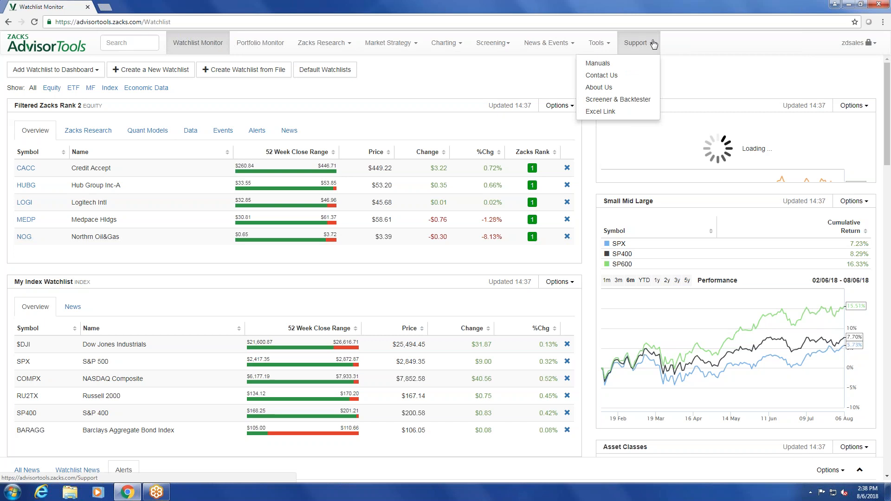
pyautogui.click(638, 77)
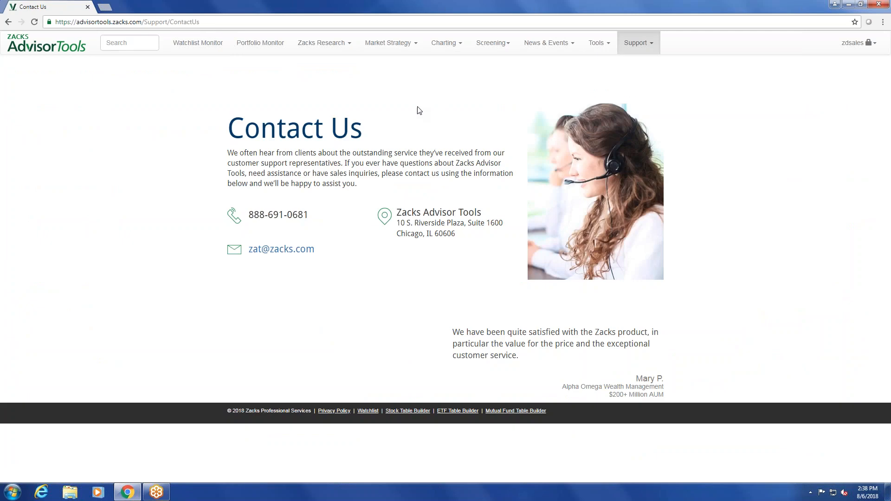